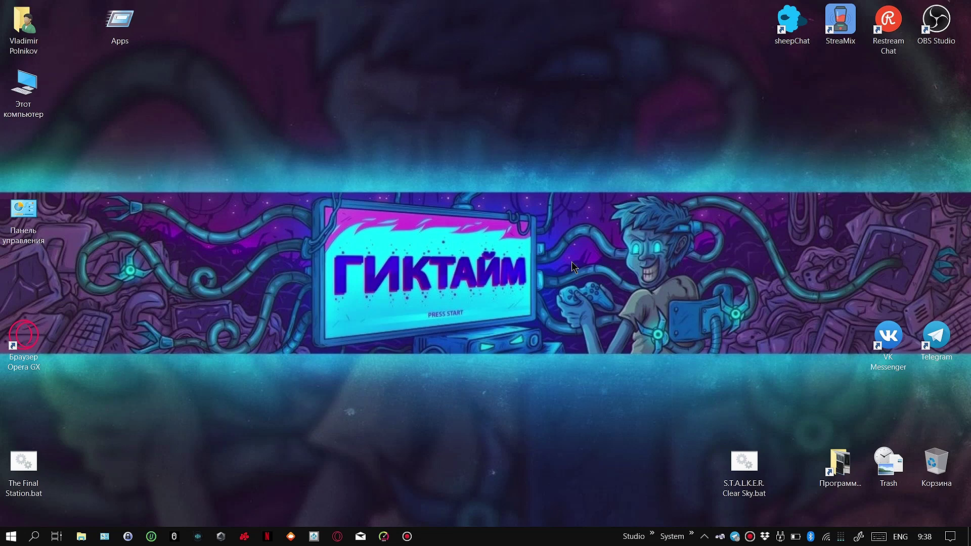
Step: Open Radeon Settings from the desktop, check the installed Radeon Software version in the system overview, and close the window
right_click(441, 216)
click(477, 228)
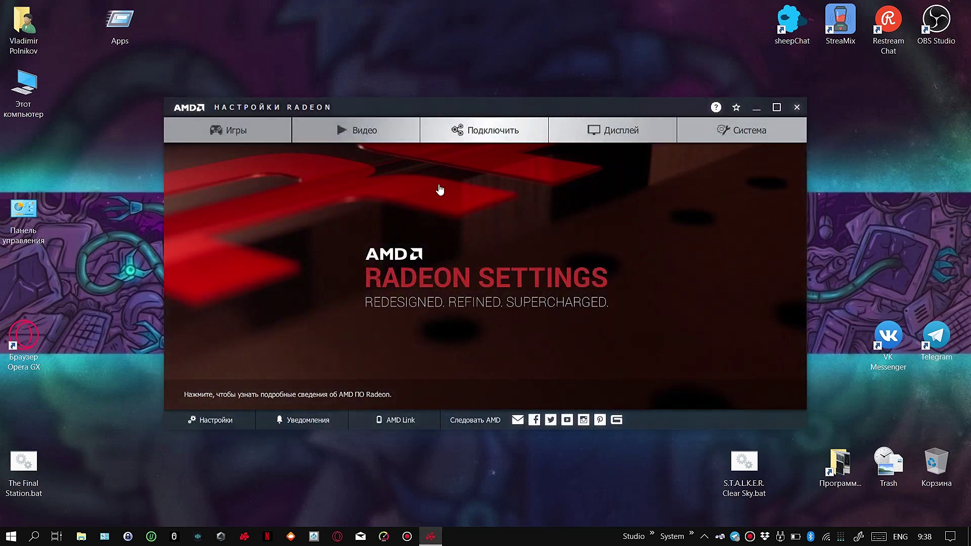
click(211, 420)
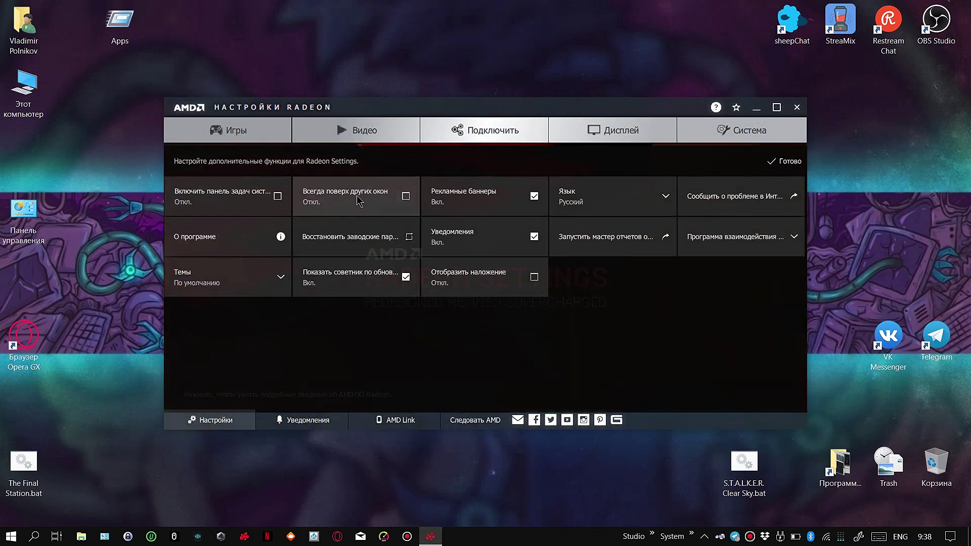
click(725, 133)
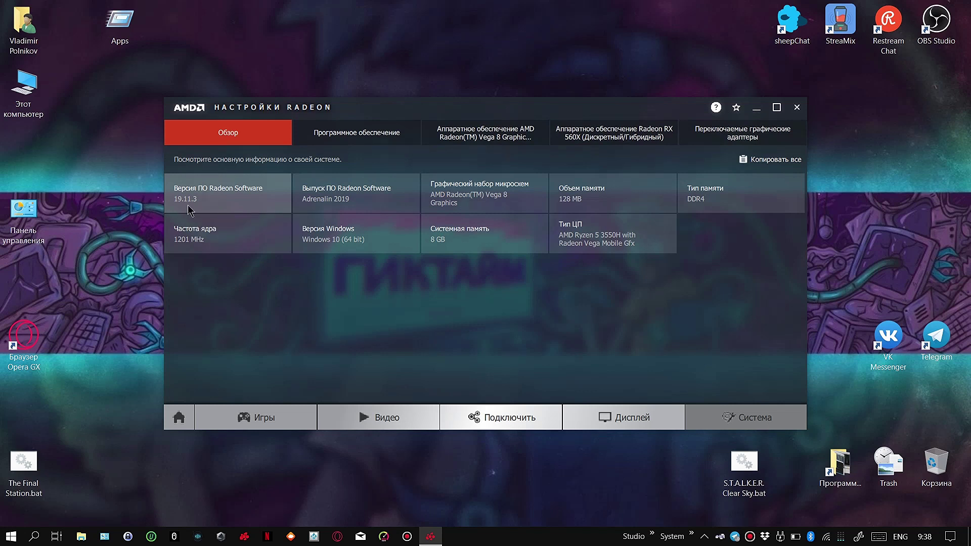
click(205, 199)
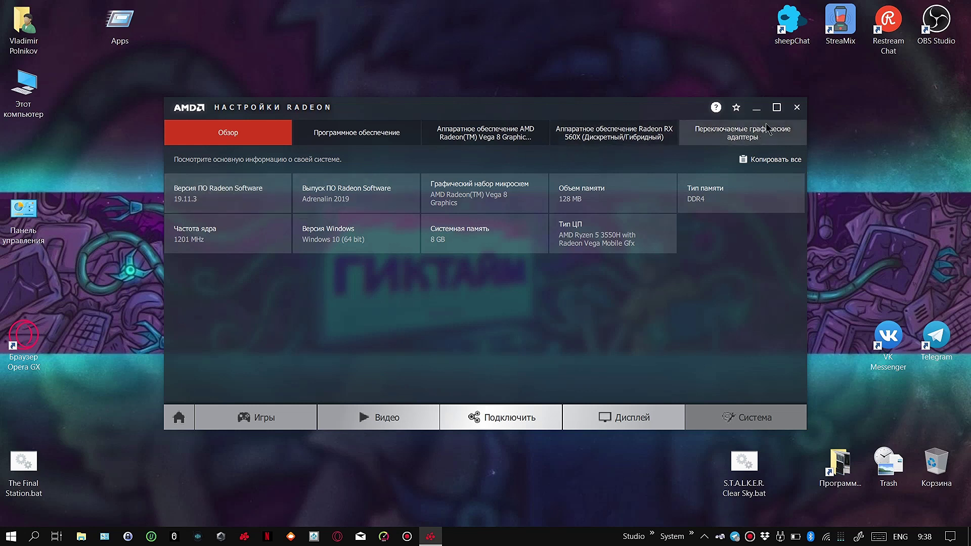
click(792, 107)
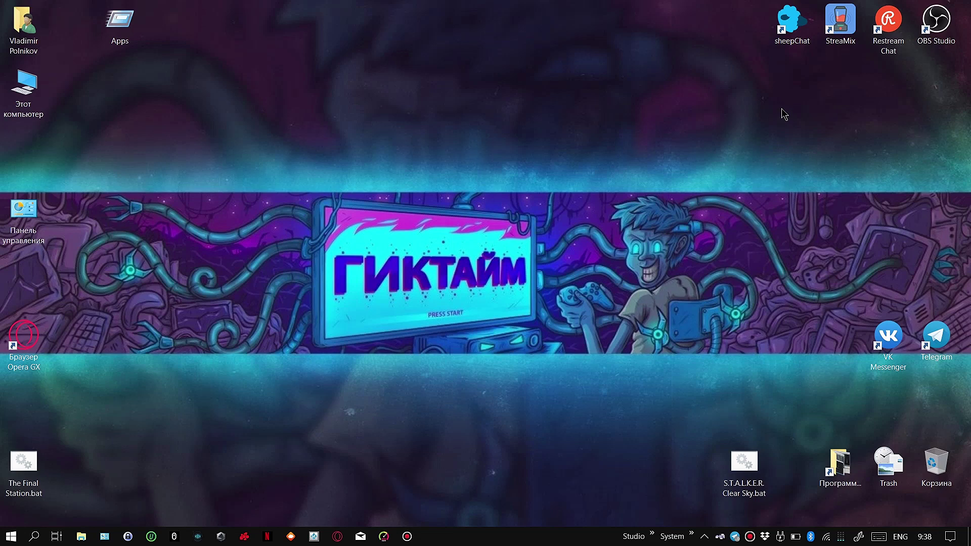
Step: Search the system for "msi" and launch MSI Afterburner
key(super)
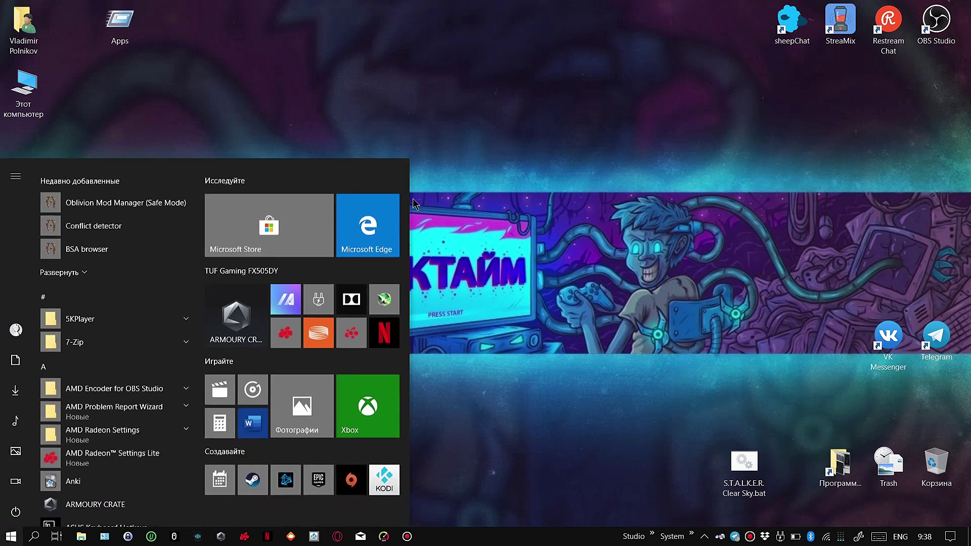
click(28, 542)
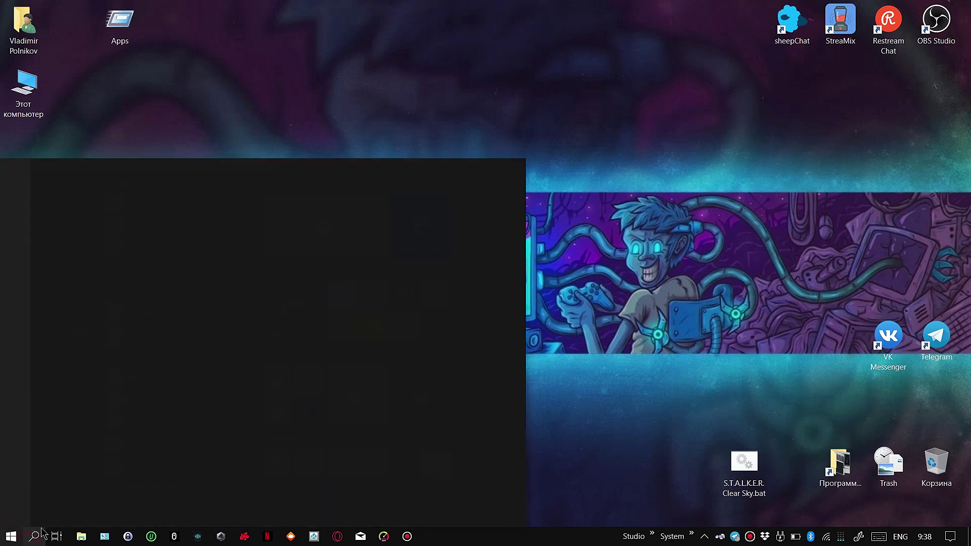
text(msi)
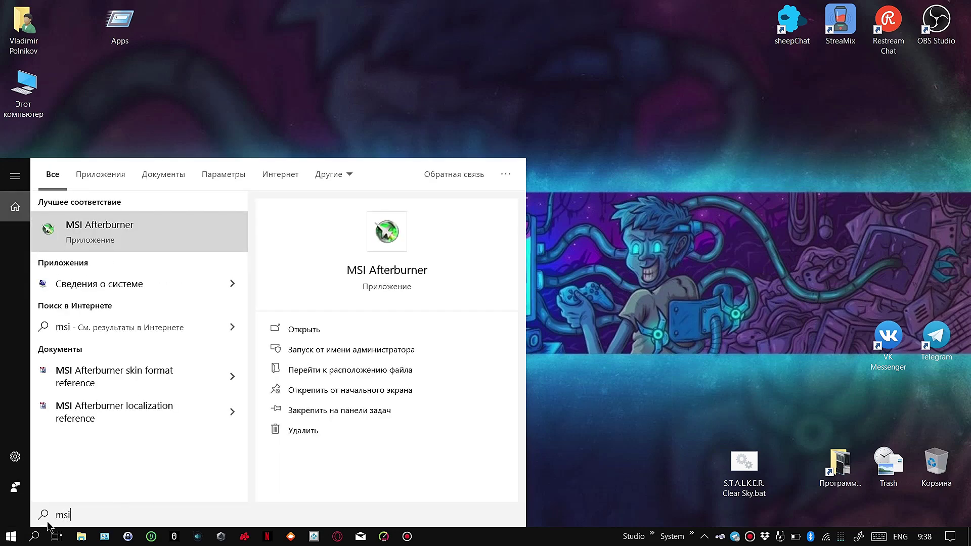
click(147, 239)
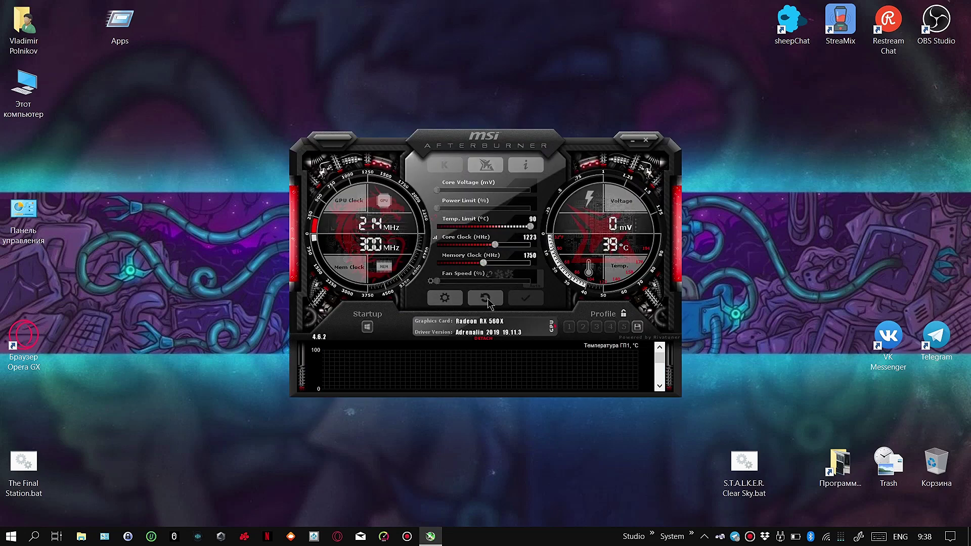
click(691, 534)
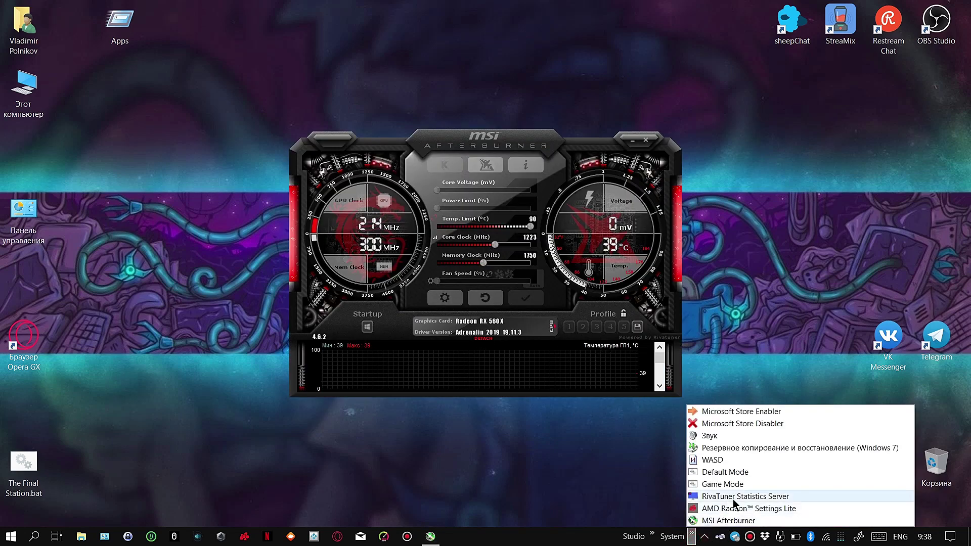
click(546, 449)
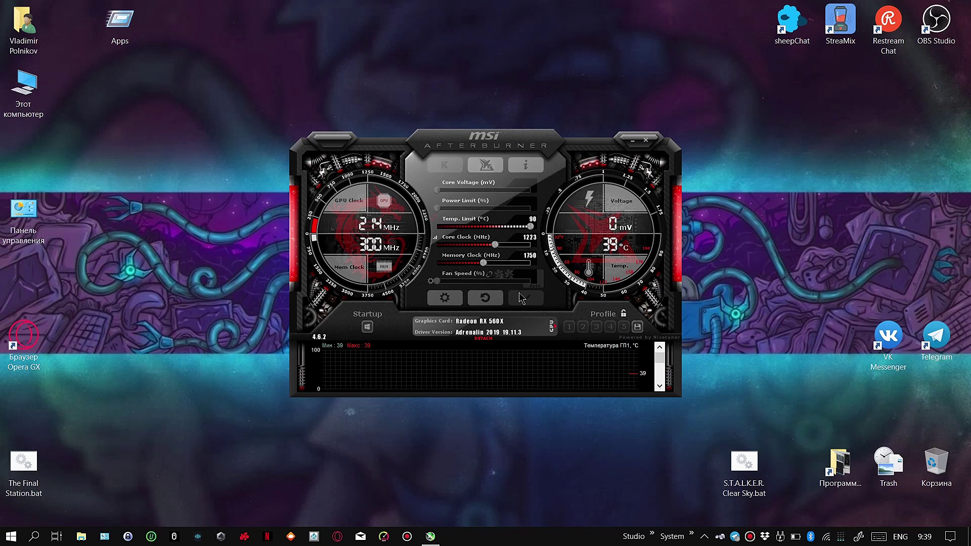
Step: Review Afterburner's general compatibility properties, including the voltage control modes, keep the extended MSI mode, and close the program
click(438, 300)
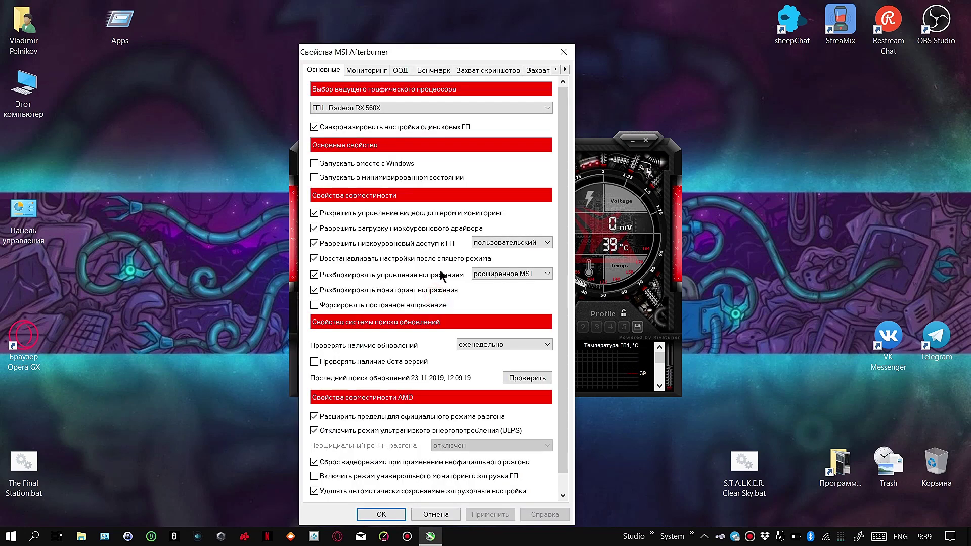
scroll(564, 160, down, 1)
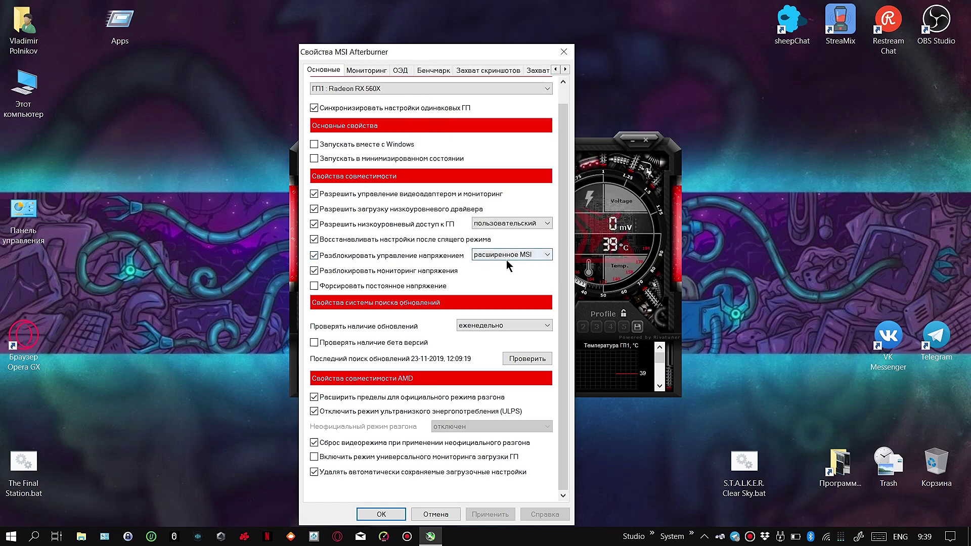
click(508, 256)
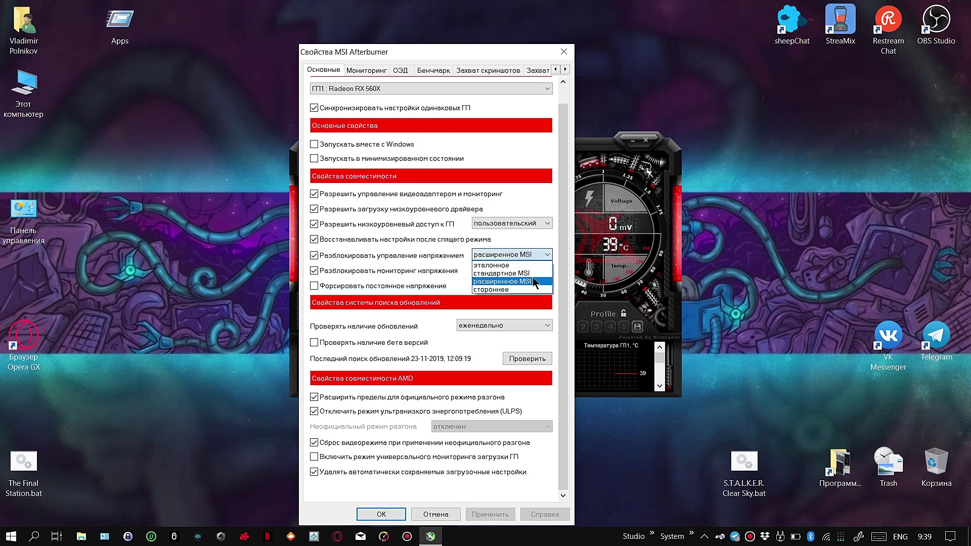
click(548, 254)
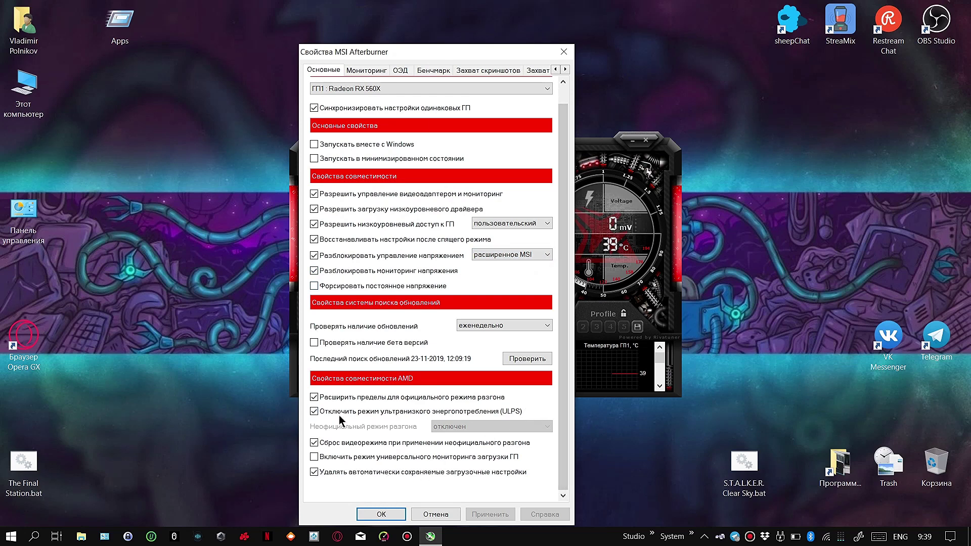
mouse_move(378, 405)
click(374, 515)
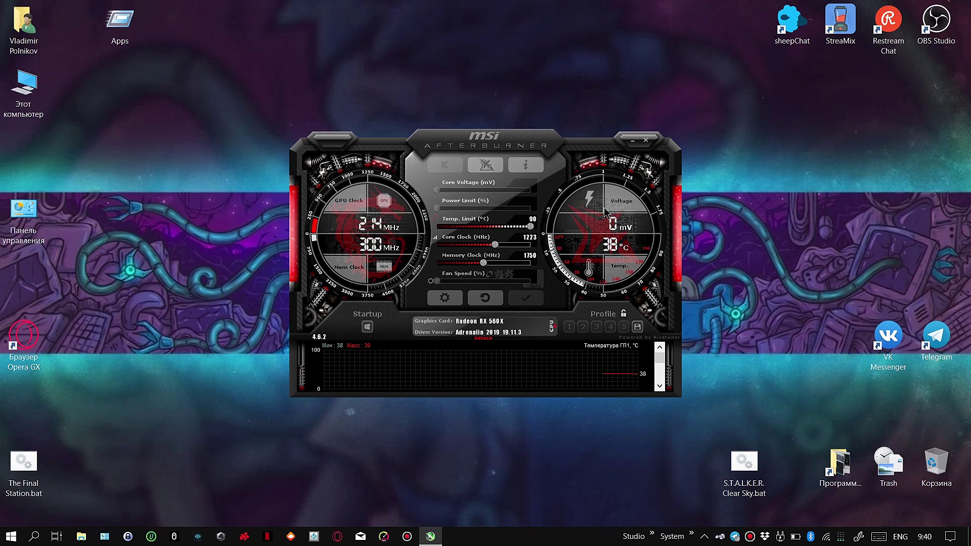
click(645, 140)
right_click(434, 218)
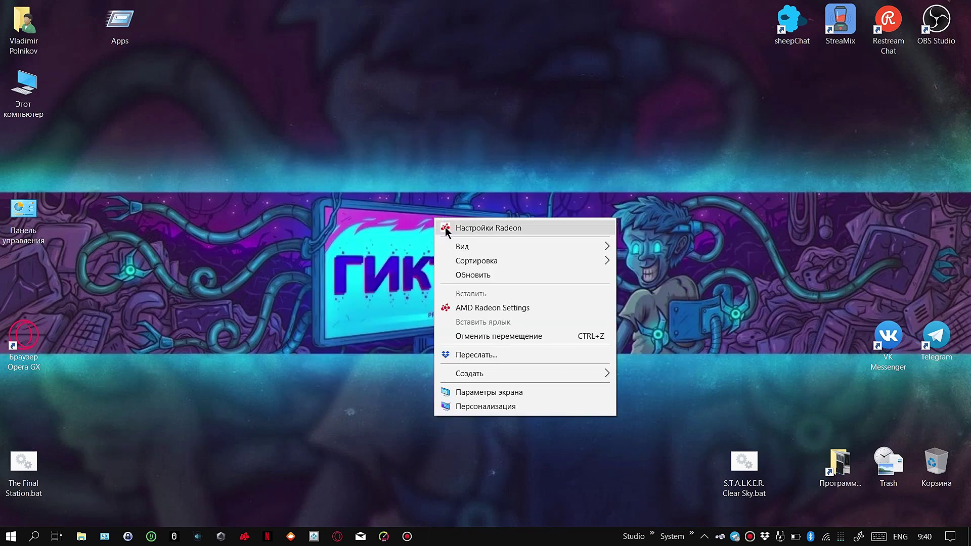
click(315, 275)
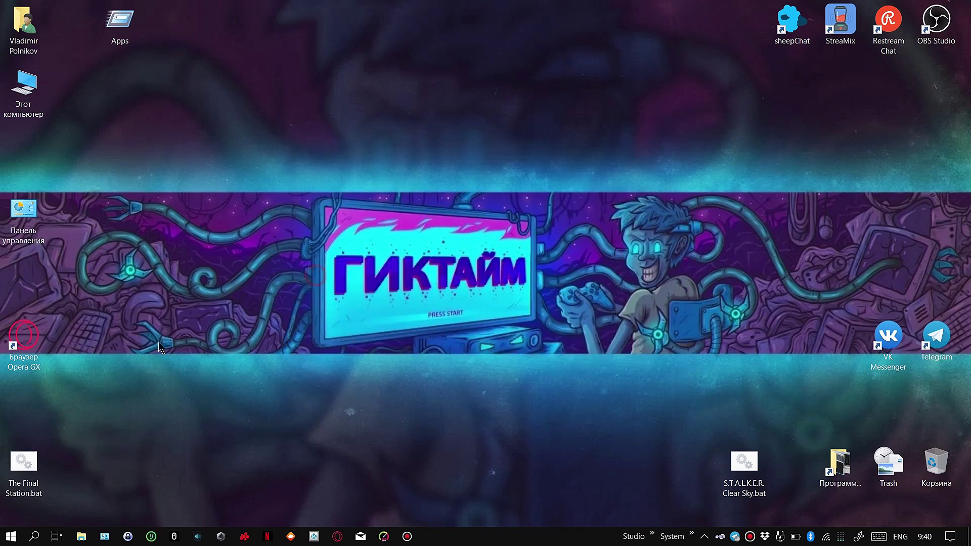
key(super)
click(505, 262)
Step: Open the global WattMan settings for the Radeon RX 560X in Radeon Settings and maximize the window
right_click(452, 226)
click(511, 238)
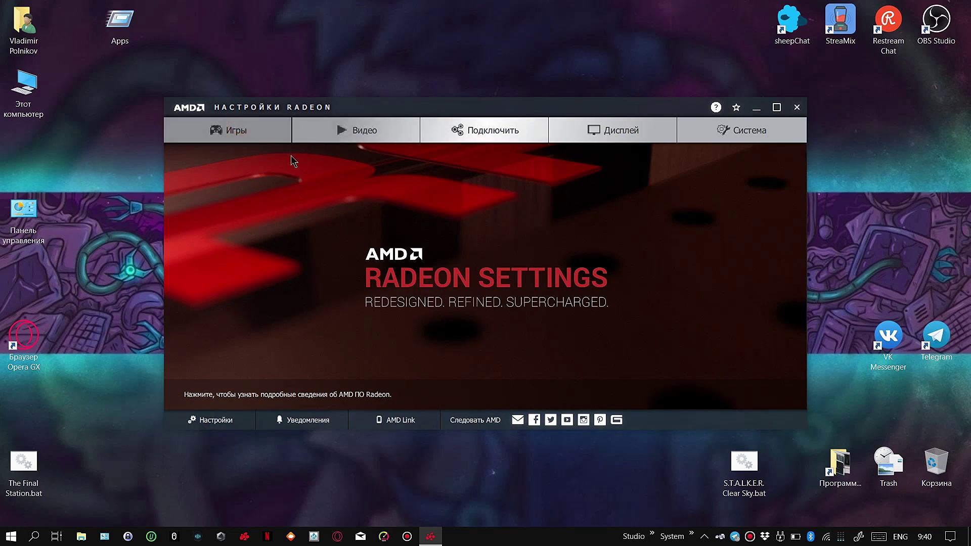
click(246, 140)
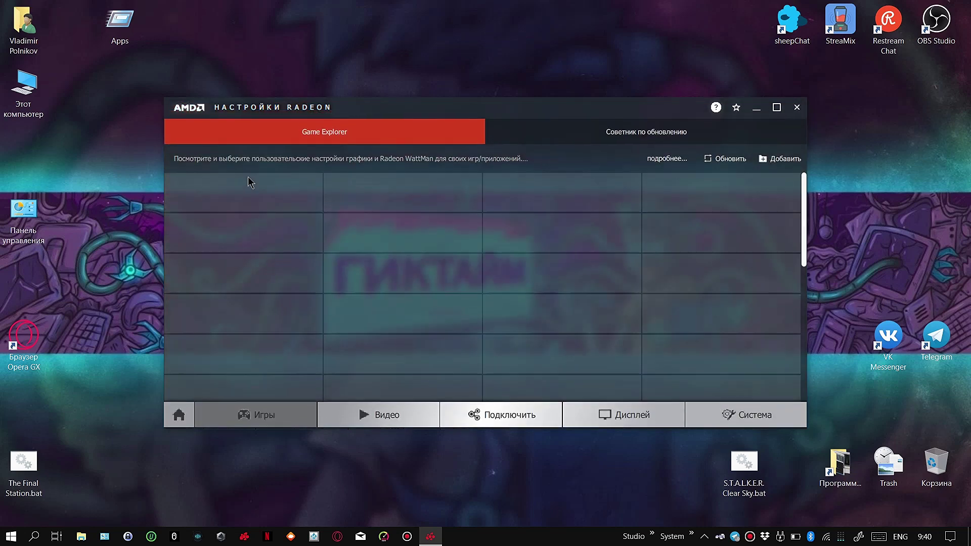
click(215, 195)
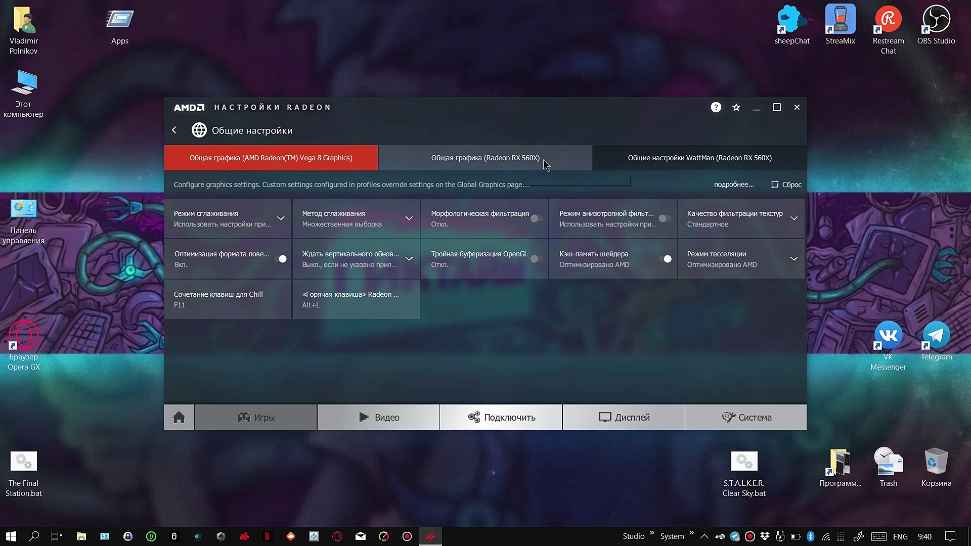
click(714, 158)
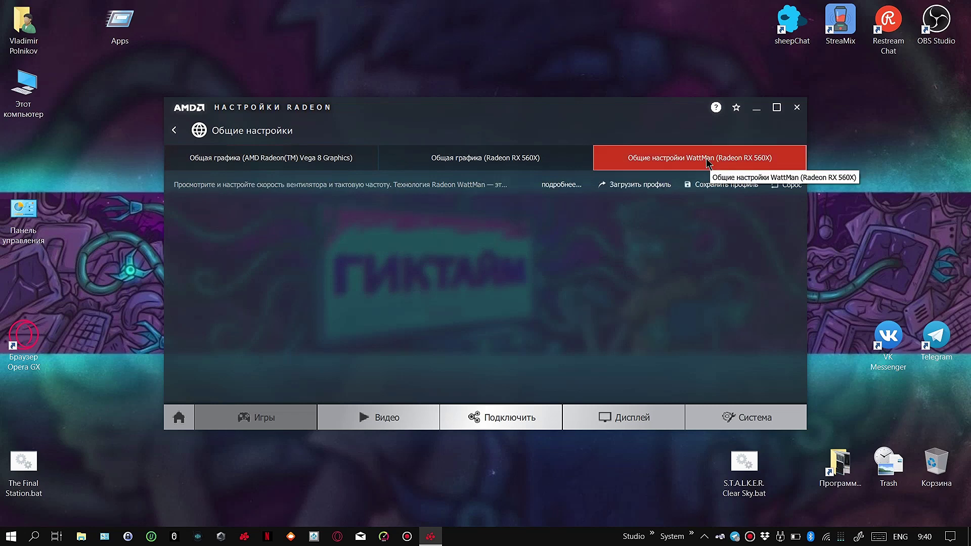
click(776, 107)
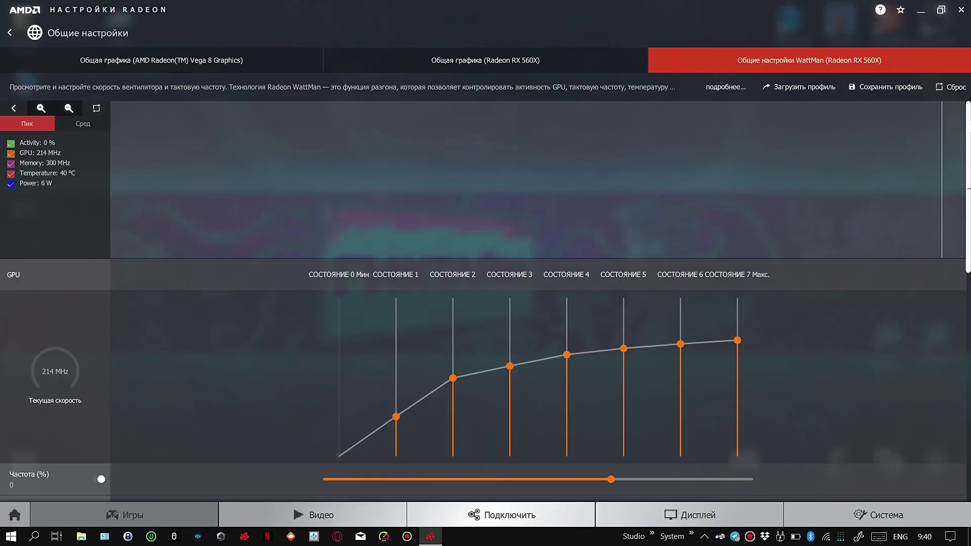
Step: Switch the GPU and memory voltage control to manual in the WattMan settings
drag(967, 121, 966, 285)
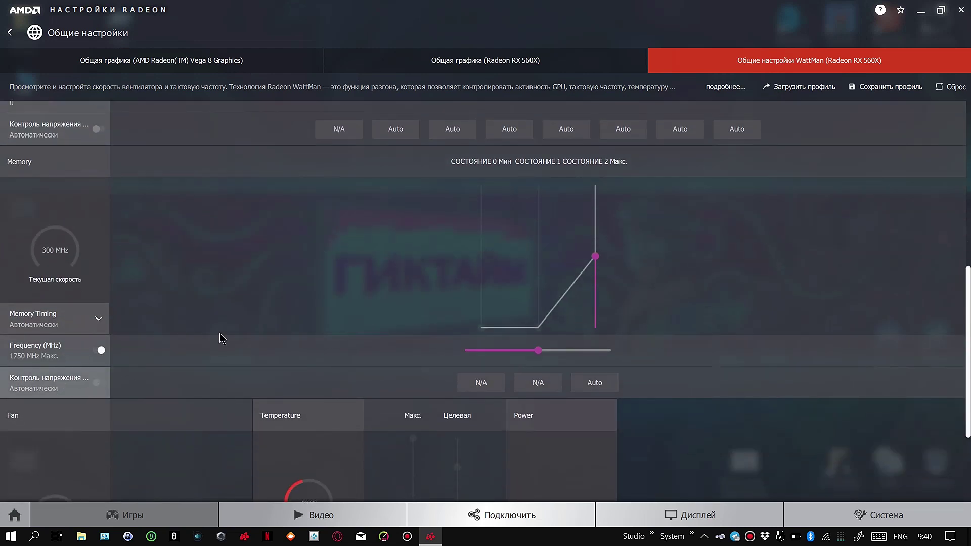
click(91, 387)
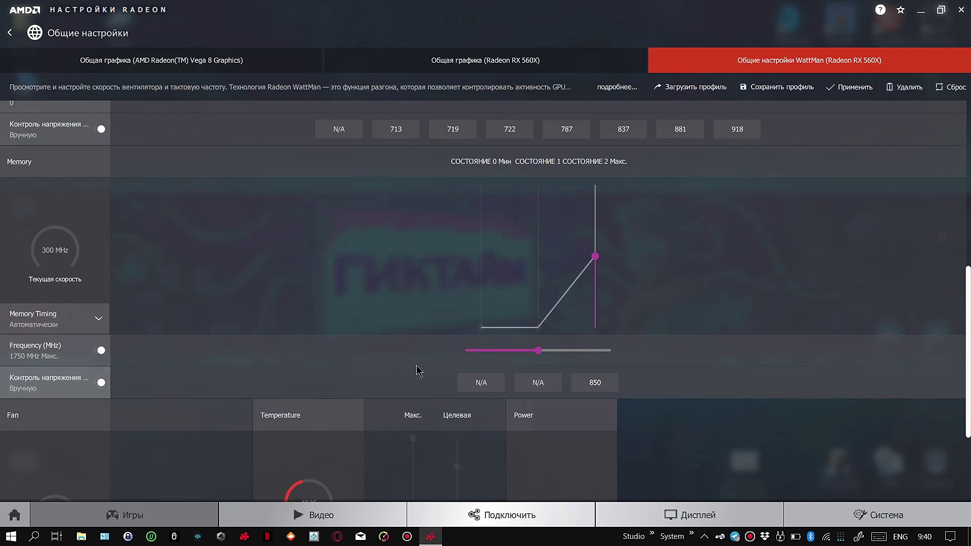
scroll(751, 368, up, 3)
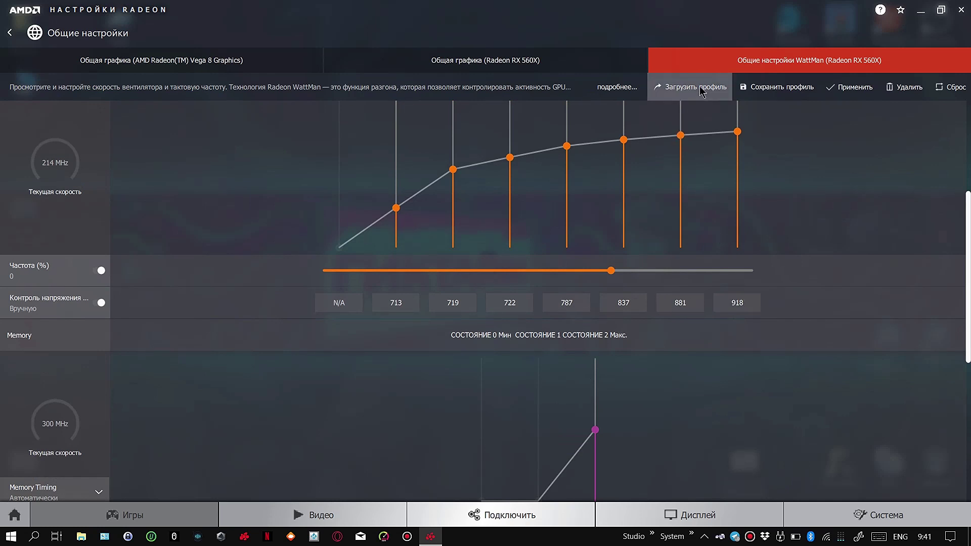
Step: Load the WattMan profile "Performance 15%.xml" from the Radeon RX 560X folder inside the user's Backup folder
click(701, 92)
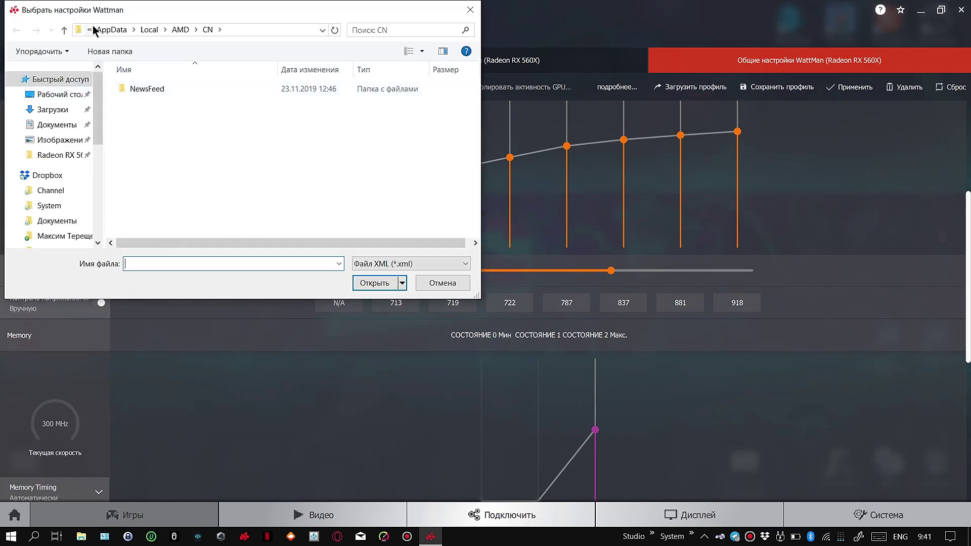
click(91, 29)
click(143, 87)
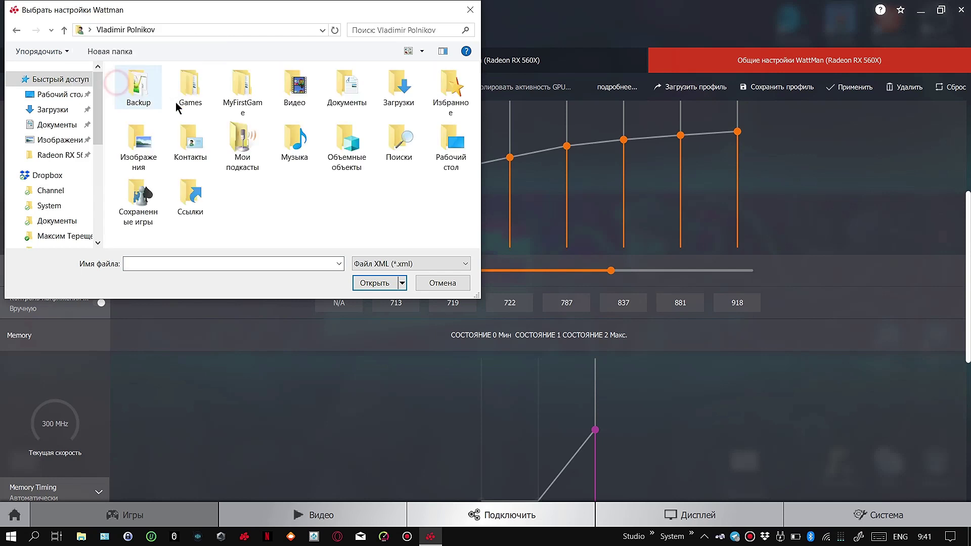
double_click(144, 99)
double_click(180, 144)
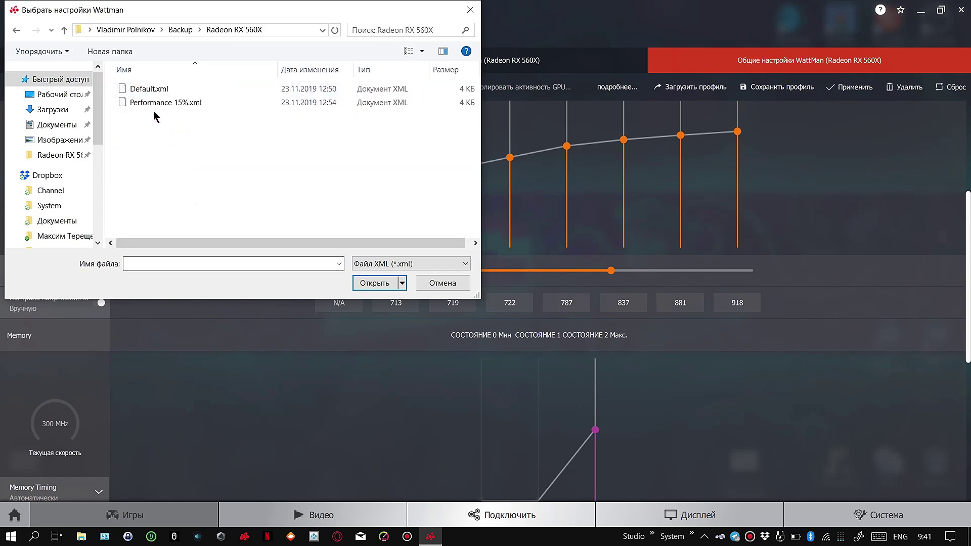
click(161, 102)
double_click(158, 103)
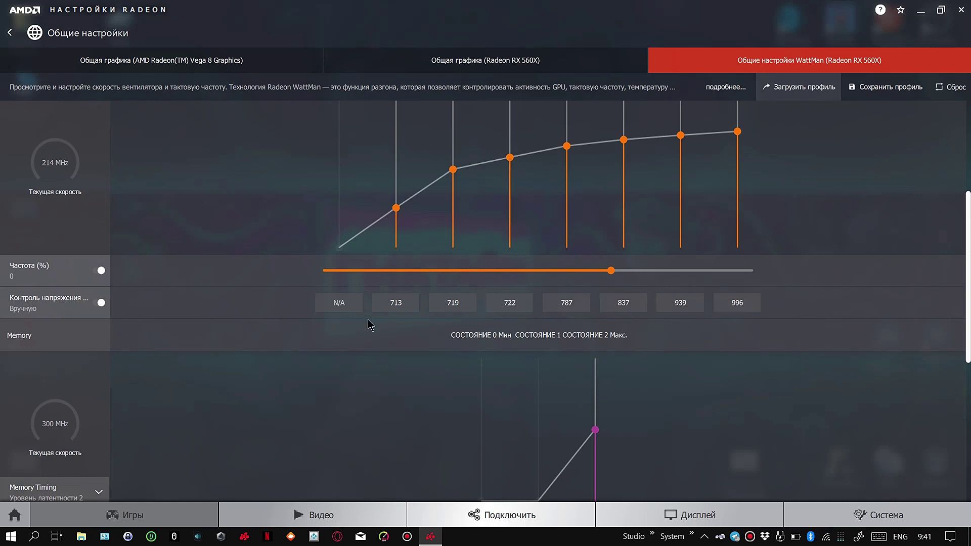
Step: Examine the available memory timing options in the loaded WattMan profile without changing the selection
scroll(966, 264, down, 3)
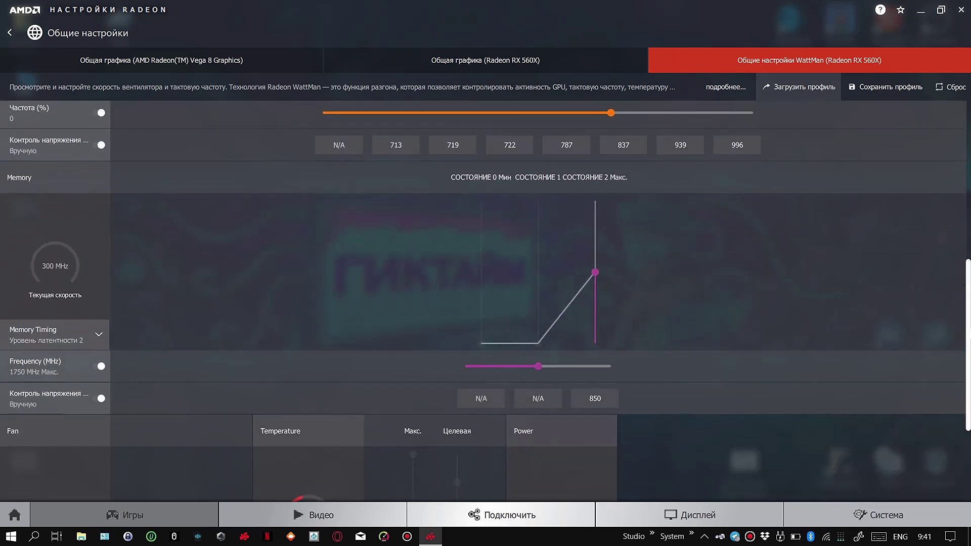
click(93, 330)
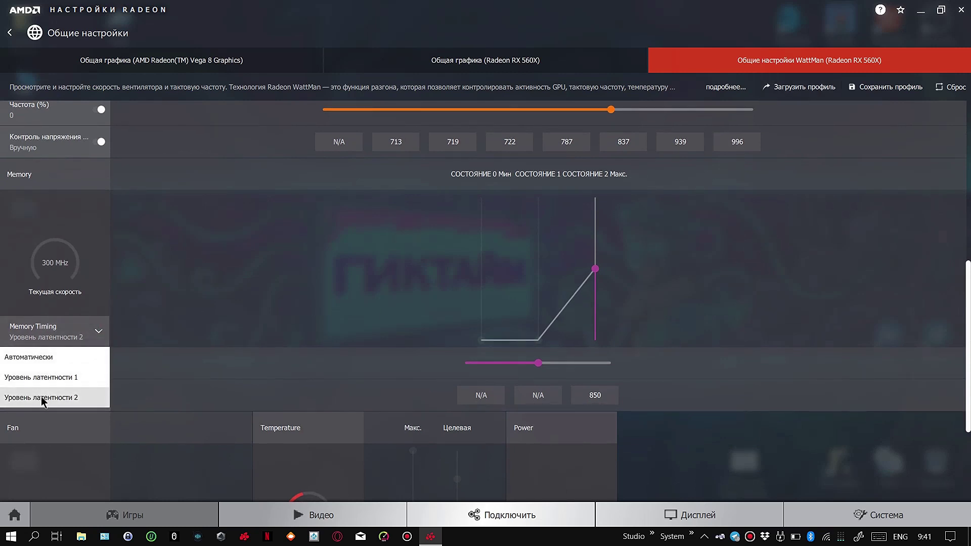
click(104, 334)
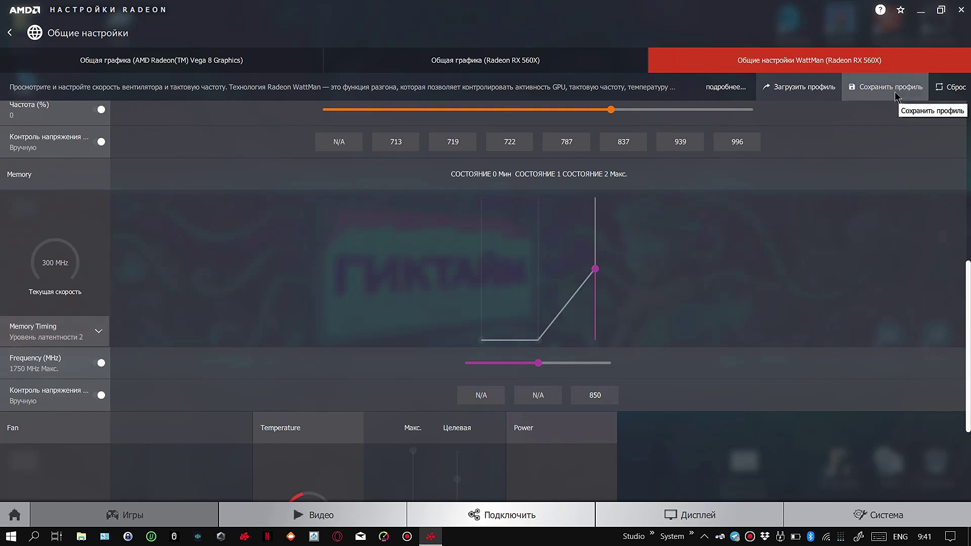
Step: Restore the window to its smaller size and show the global graphics settings for the Radeon RX 560X
click(940, 9)
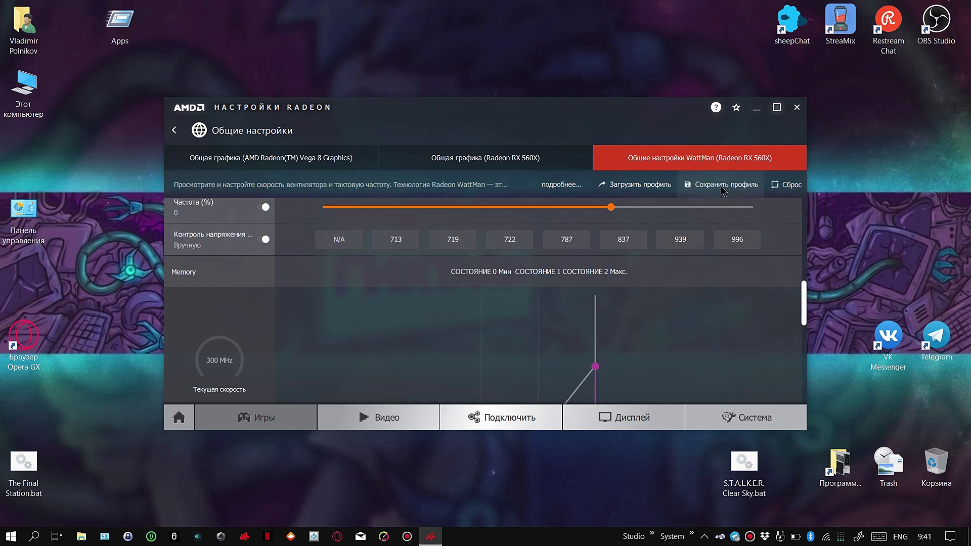
click(535, 167)
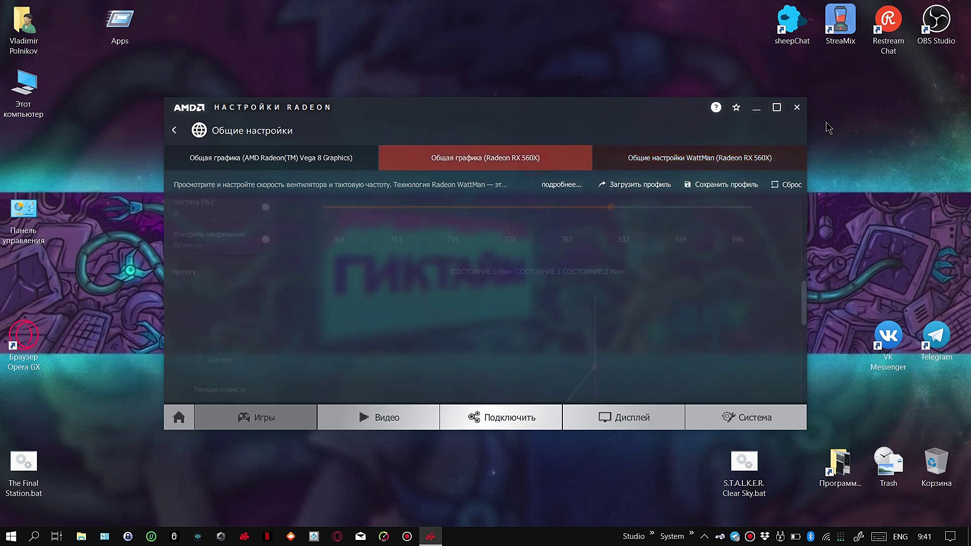
Step: Close and reopen Radeon Settings, maximize it, and review the GPU and memory values on the Radeon RX 560X WattMan page
click(797, 107)
right_click(513, 167)
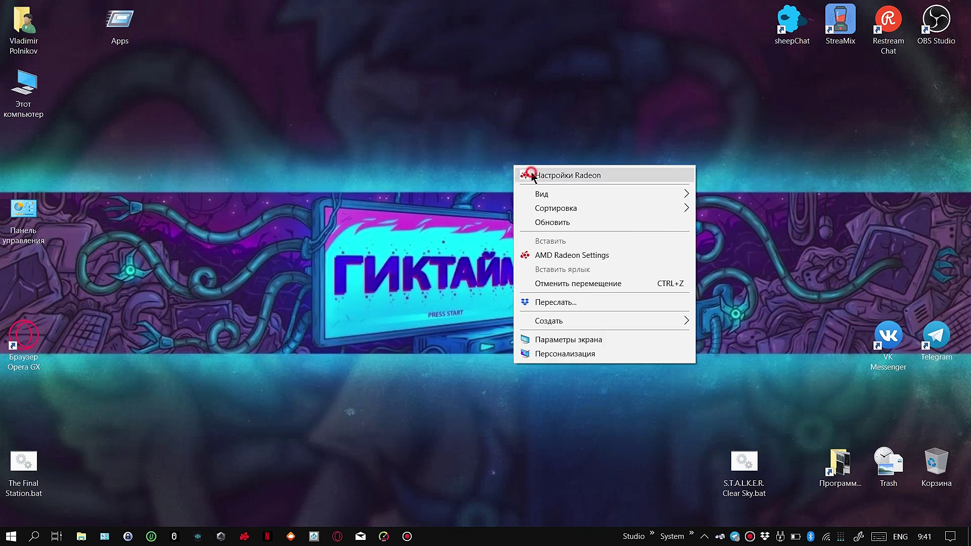
click(532, 175)
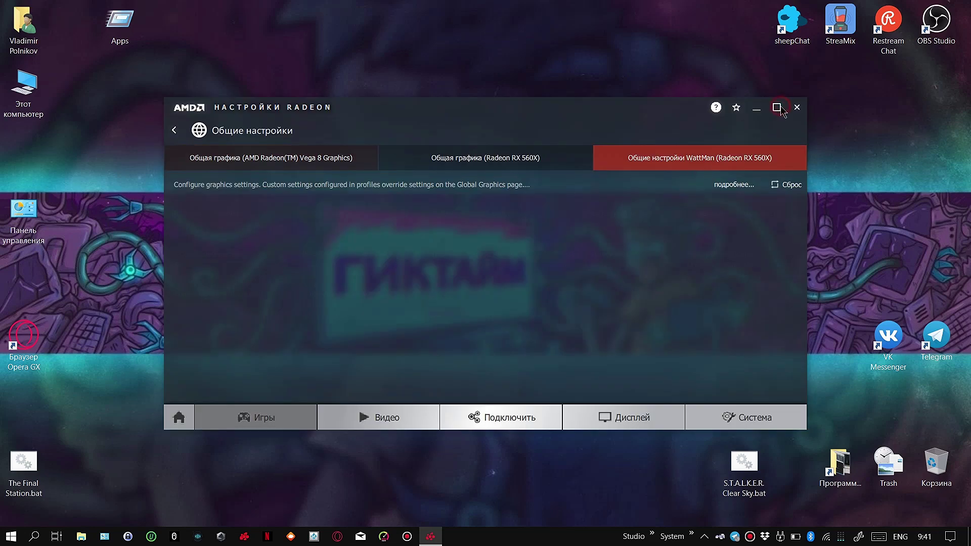
click(778, 108)
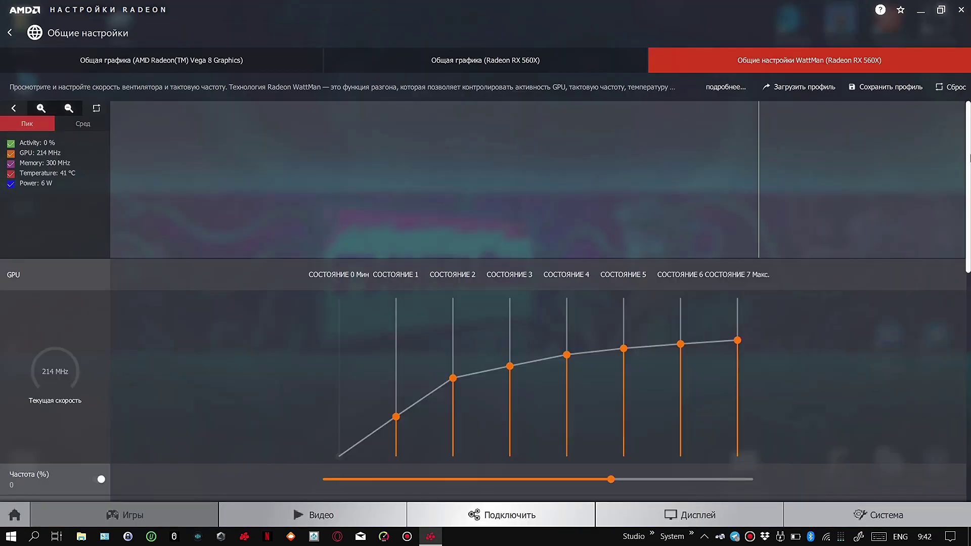
scroll(764, 293, down, 3)
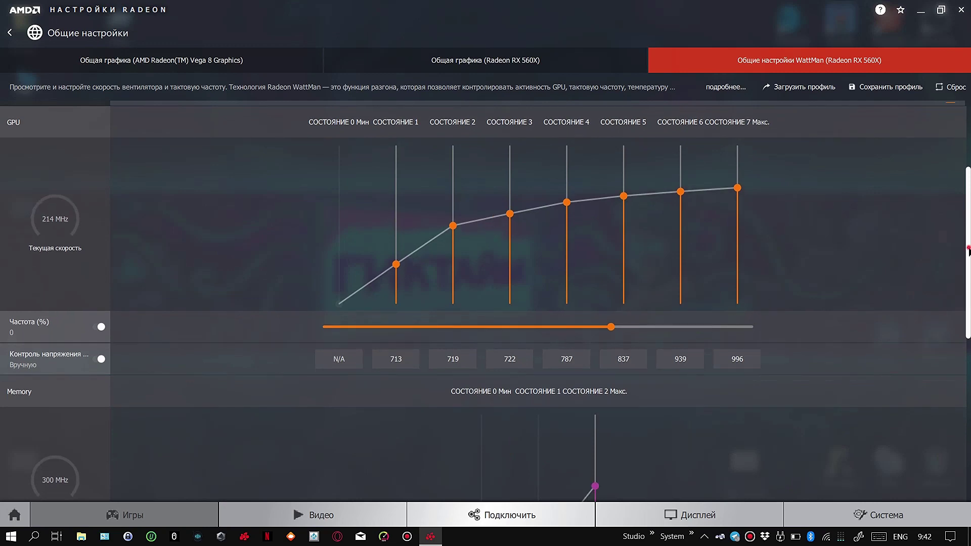
scroll(507, 263, down, 4)
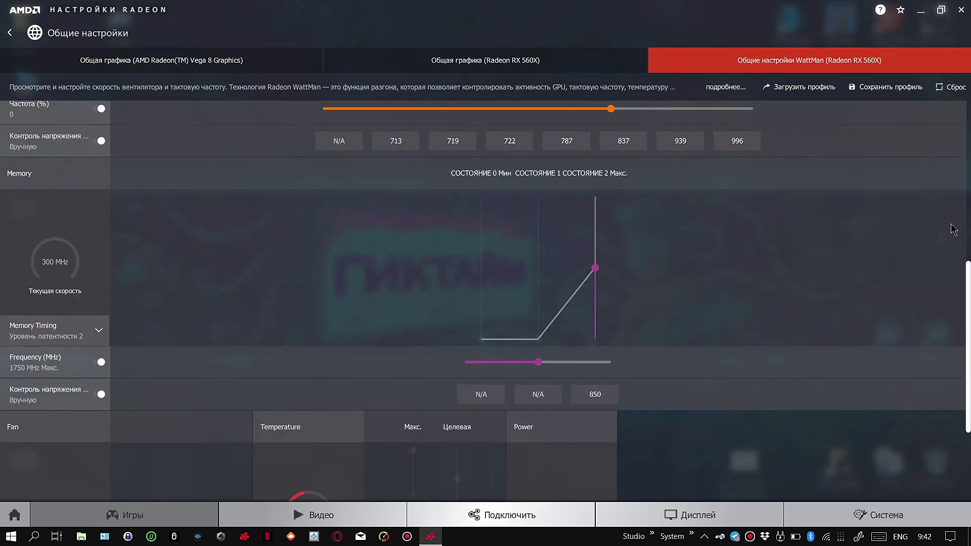
scroll(967, 285, up, 7)
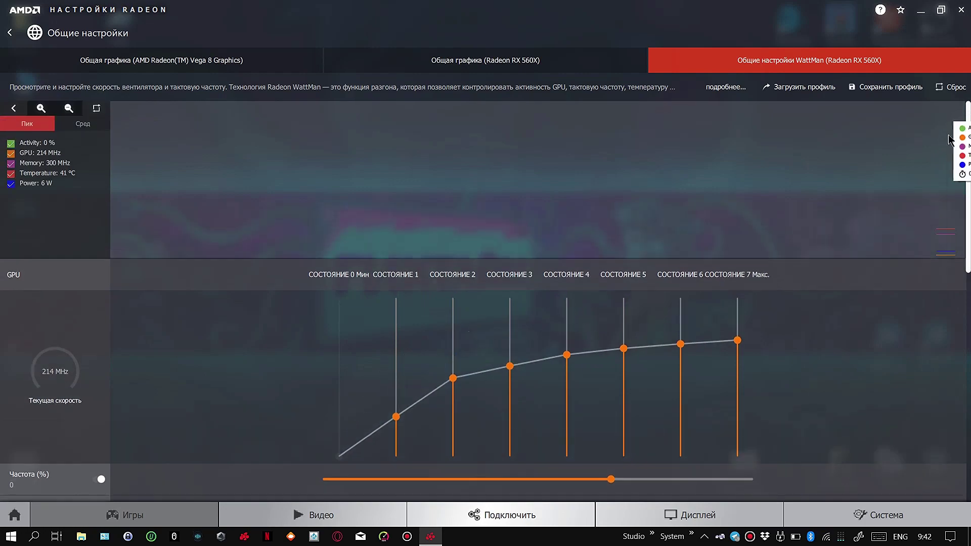